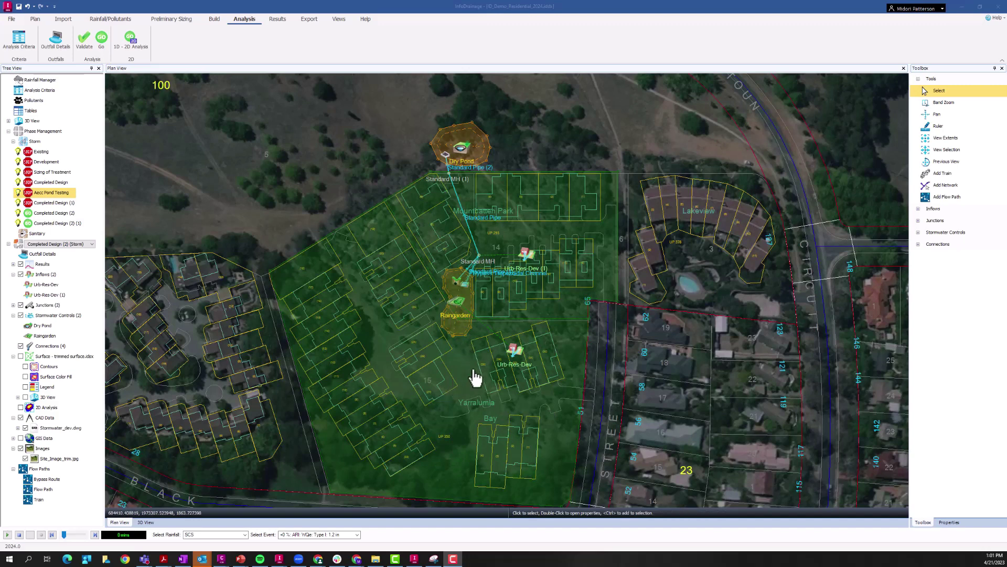
Pan the site plan and select the Urb-Res-Dev and Urb-Res-Dev (1) inflows.
drag(476, 378, 481, 383)
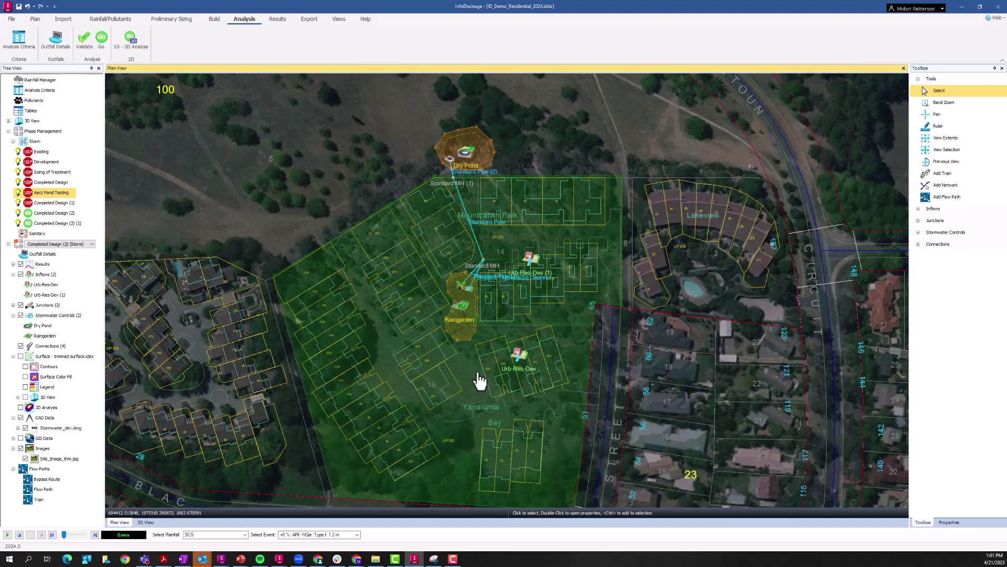
click(518, 354)
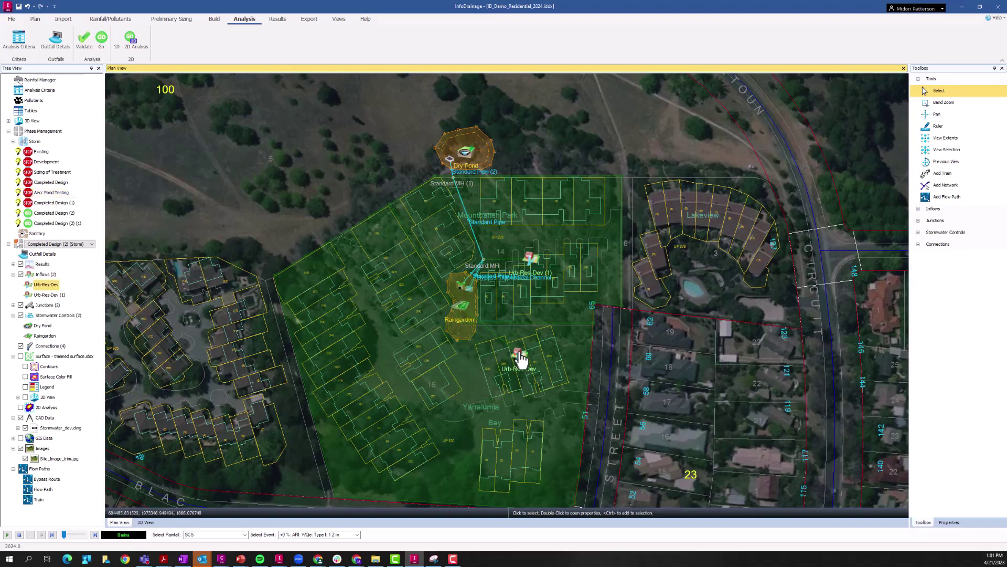
click(532, 261)
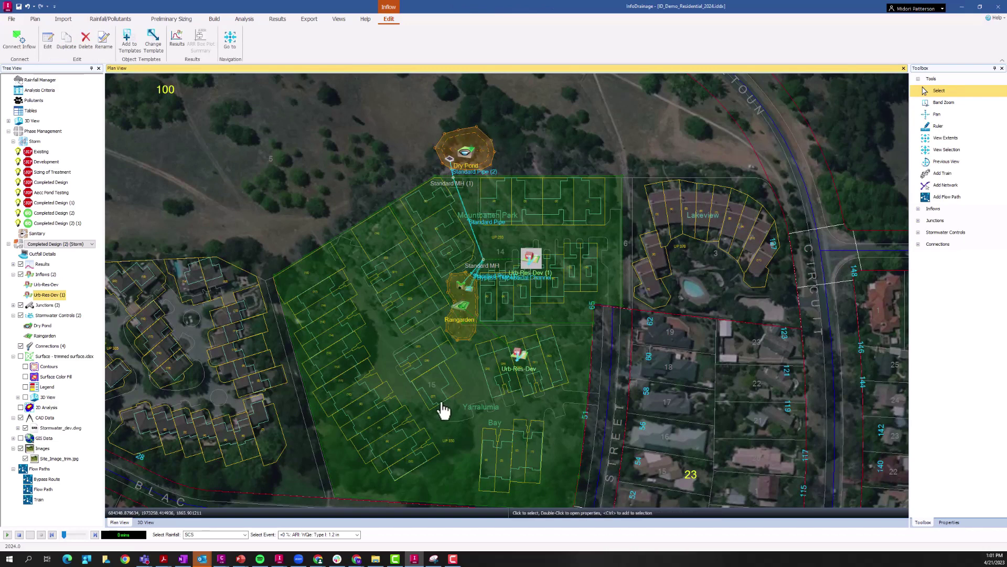
drag(542, 441, 528, 440)
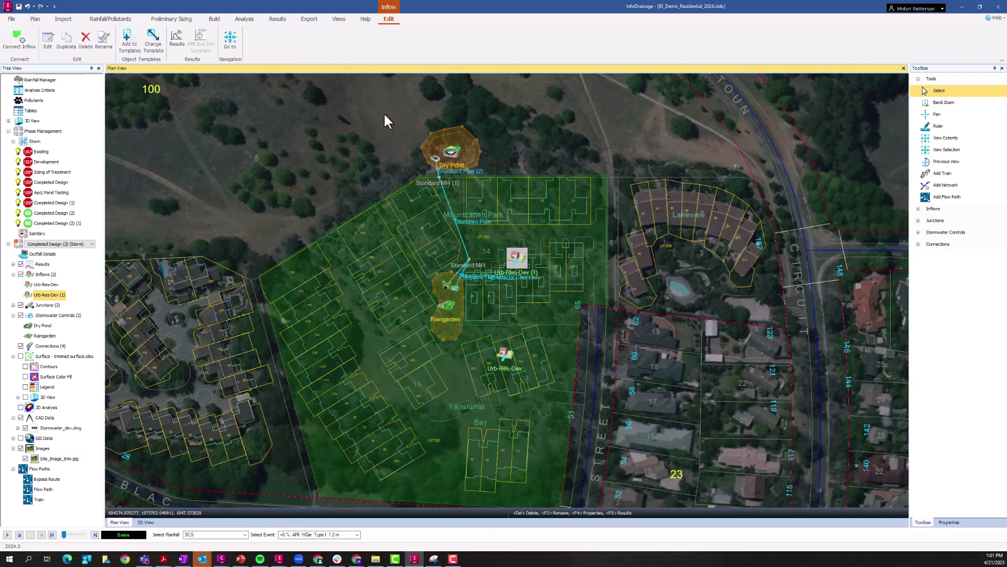
View the Urb-Res-Dev inflow flow graph via Results > Item Results > Inflows, enlarge it, then close it.
click(278, 19)
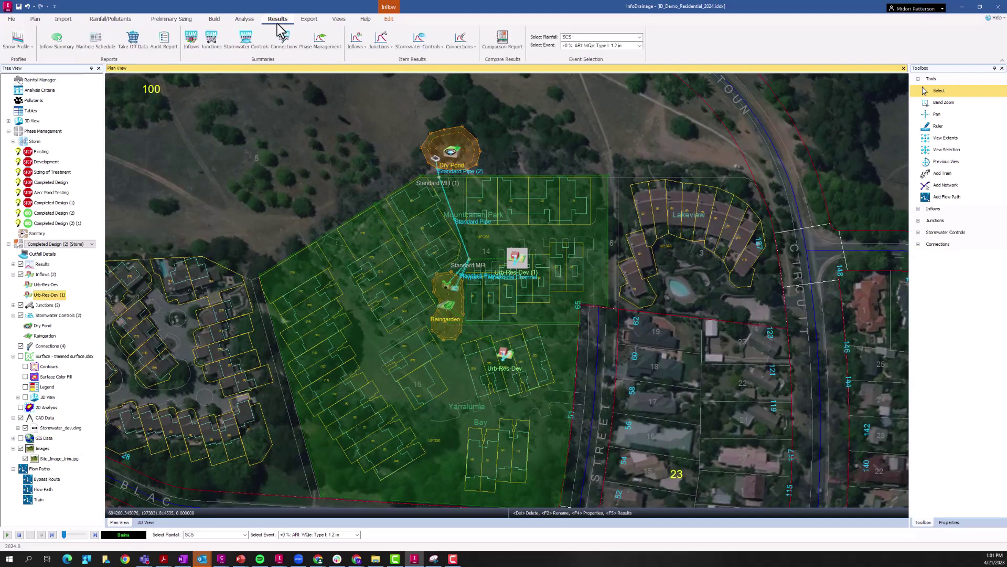
click(358, 49)
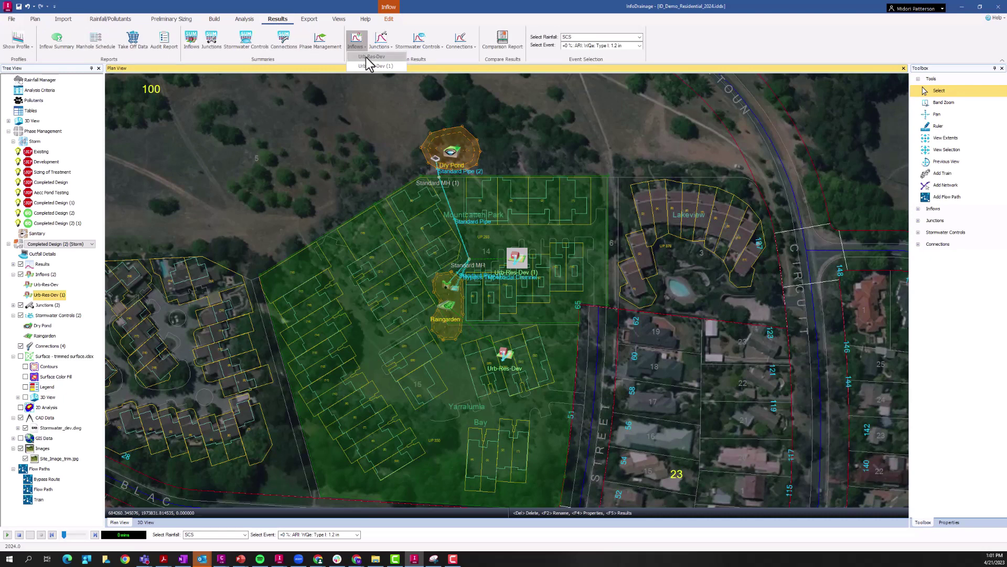
click(366, 57)
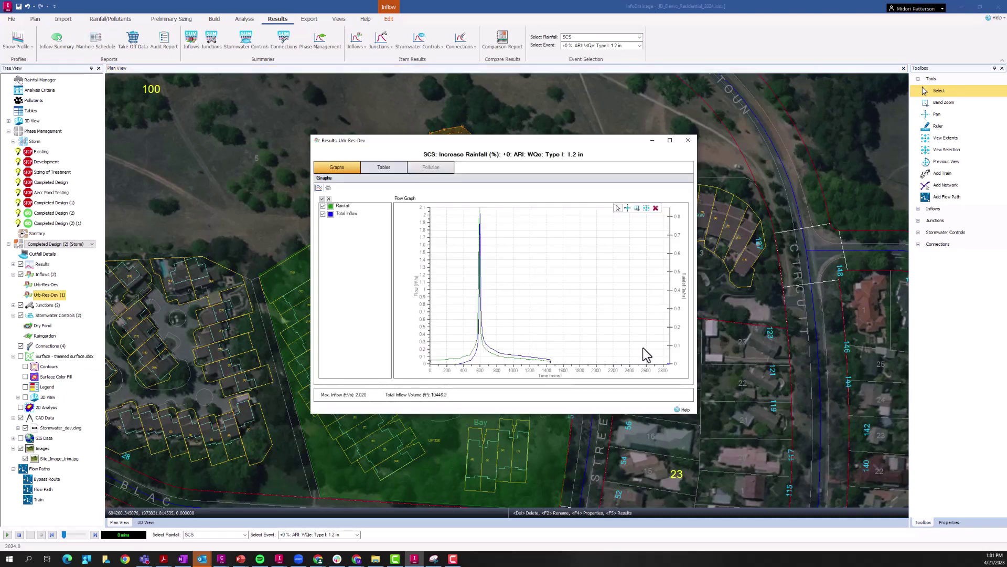
drag(697, 354, 782, 354)
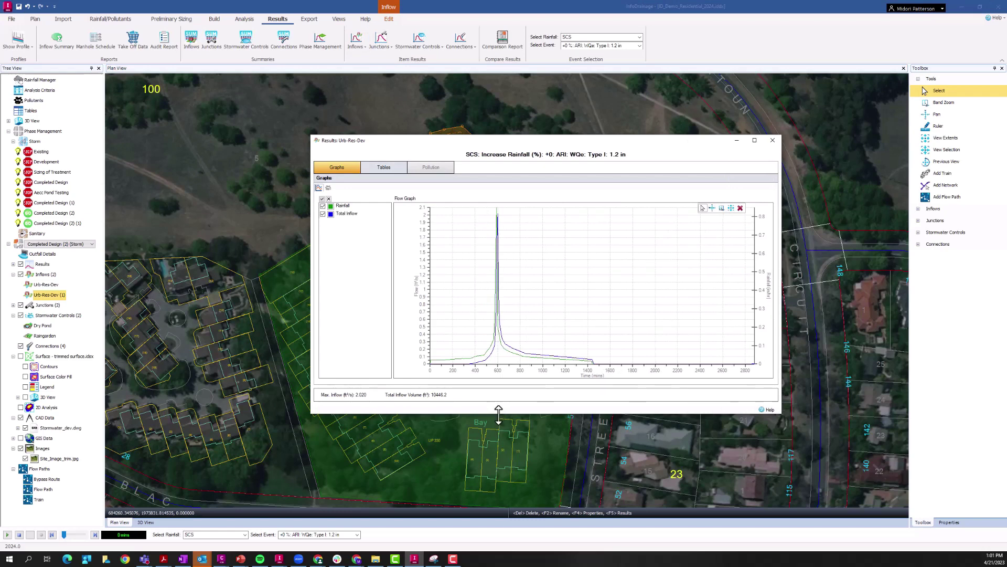
drag(498, 414, 487, 456)
mouse_move(515, 417)
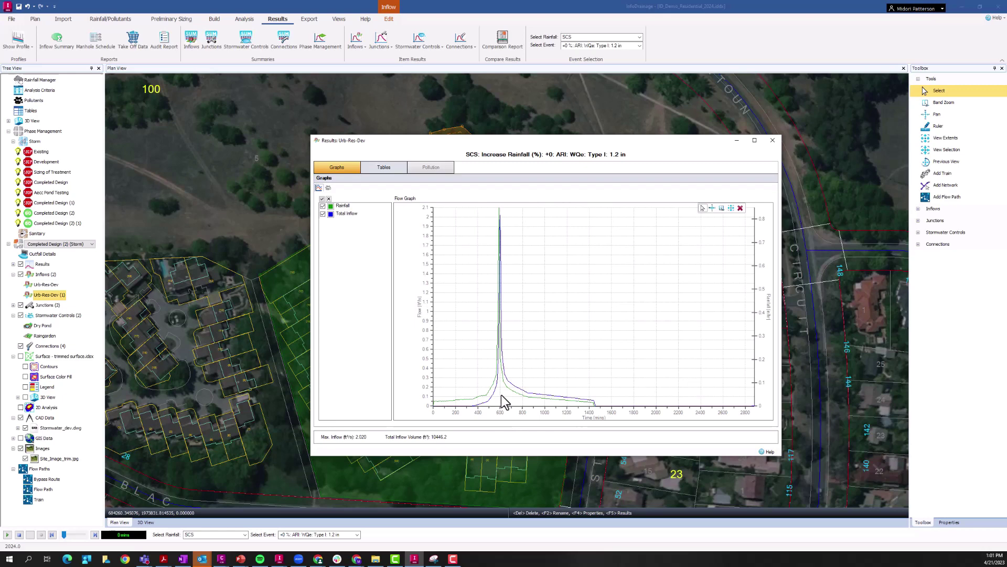
click(773, 140)
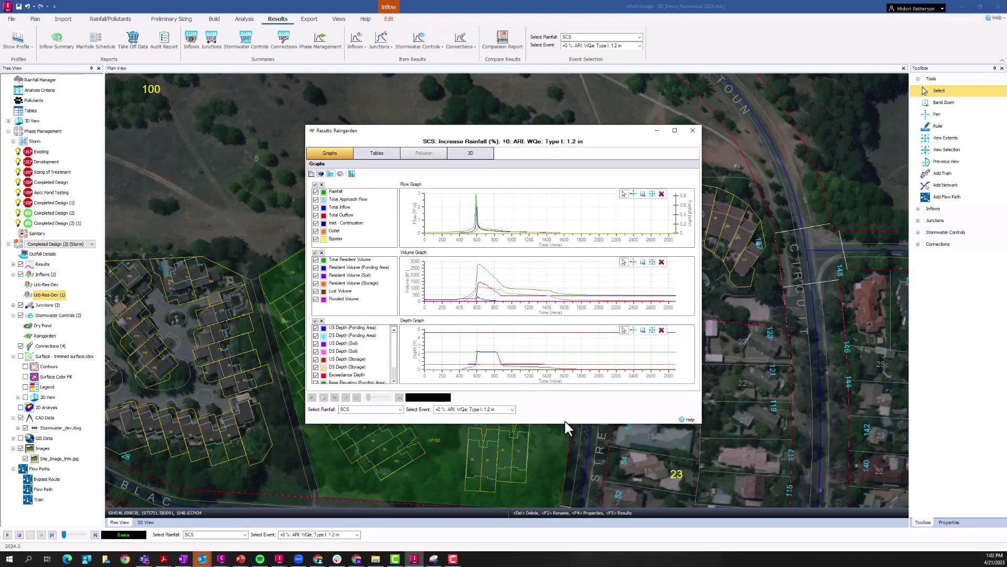
Enlarge the Raingarden result graphs to inspect them, then close the Raingarden results.
drag(548, 423, 549, 480)
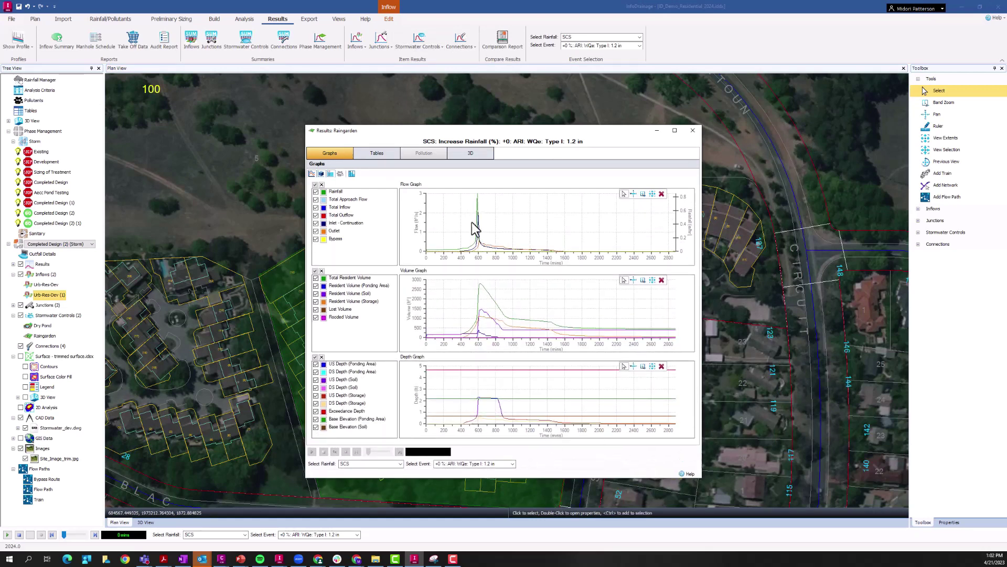
mouse_move(482, 257)
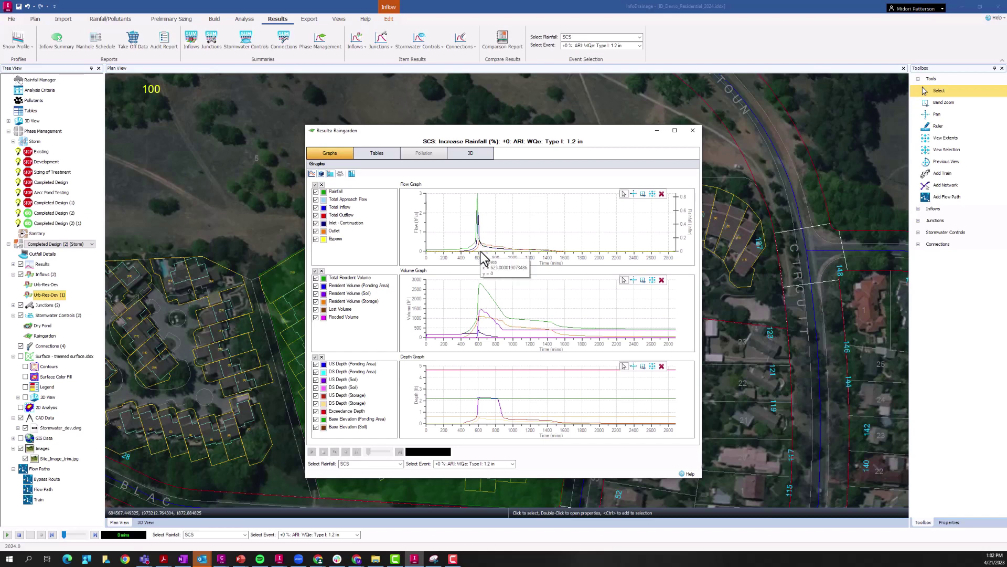
click(693, 131)
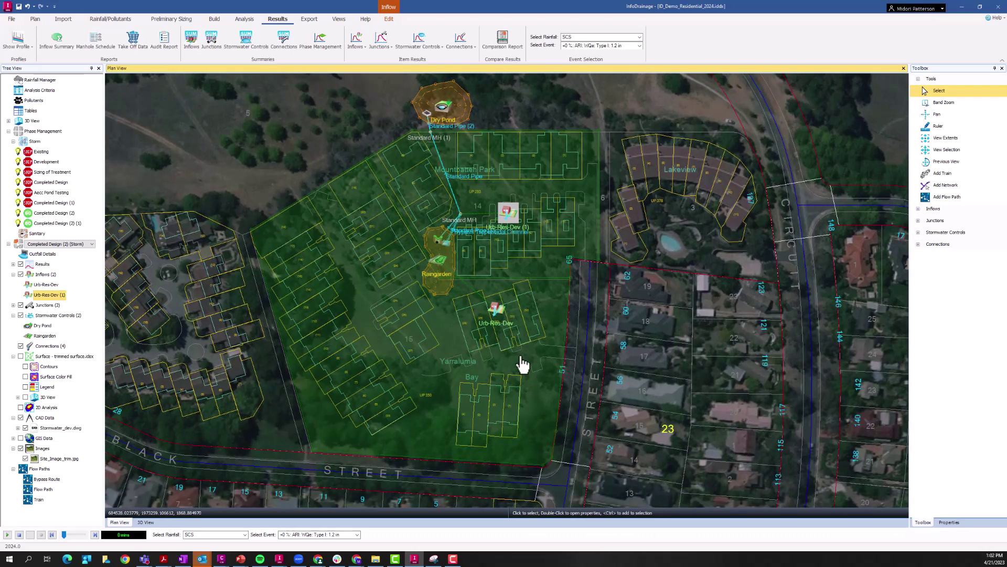
Switch the Tree View phase to Completed Design (1) (Storm) and uncheck GIS Data.
click(499, 316)
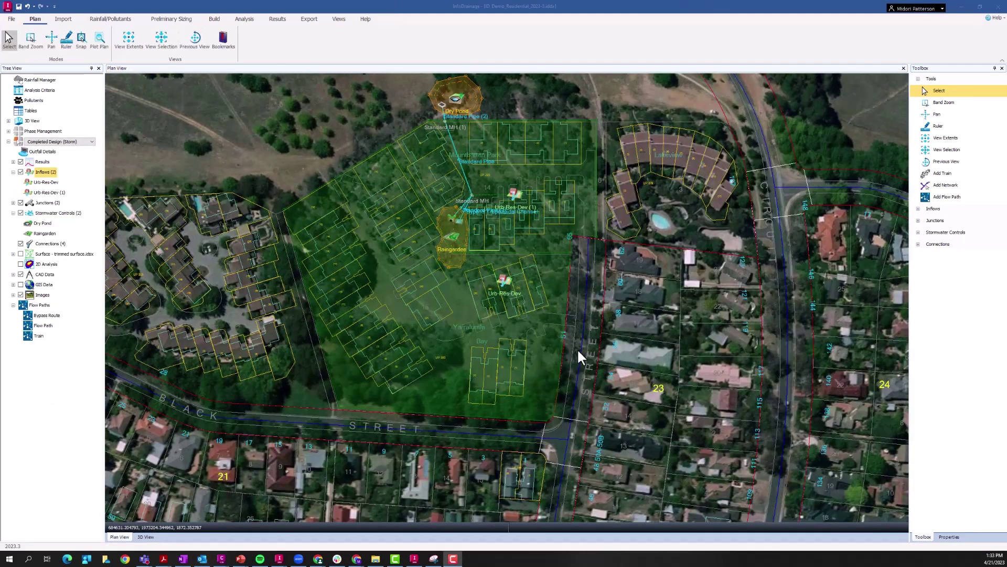
click(66, 142)
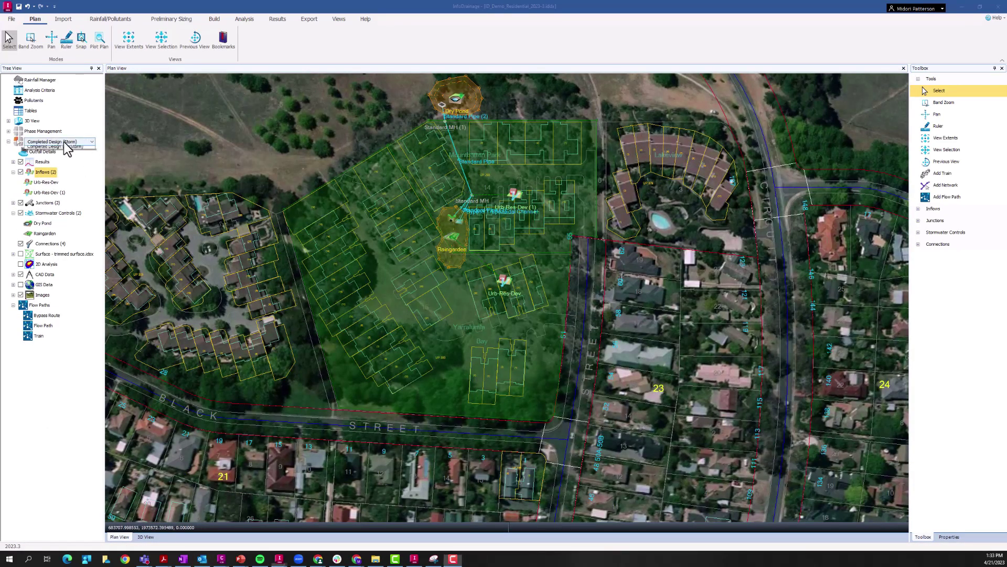
click(69, 181)
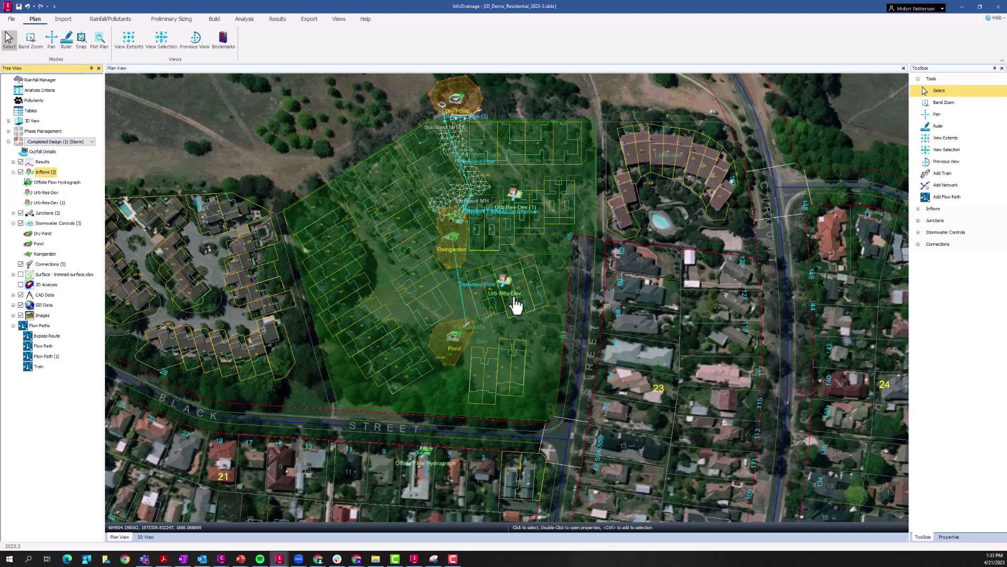
click(20, 305)
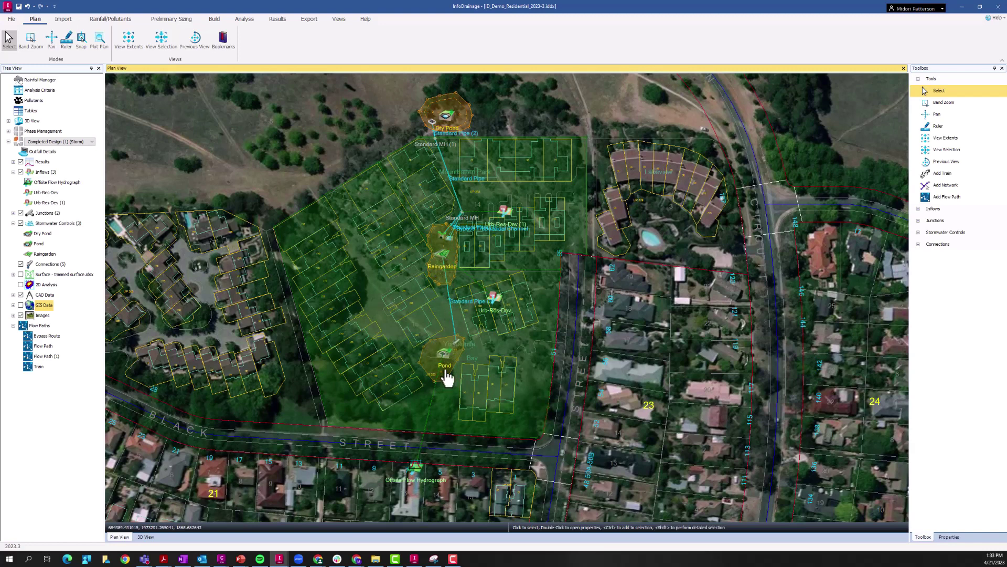
double_click(415, 468)
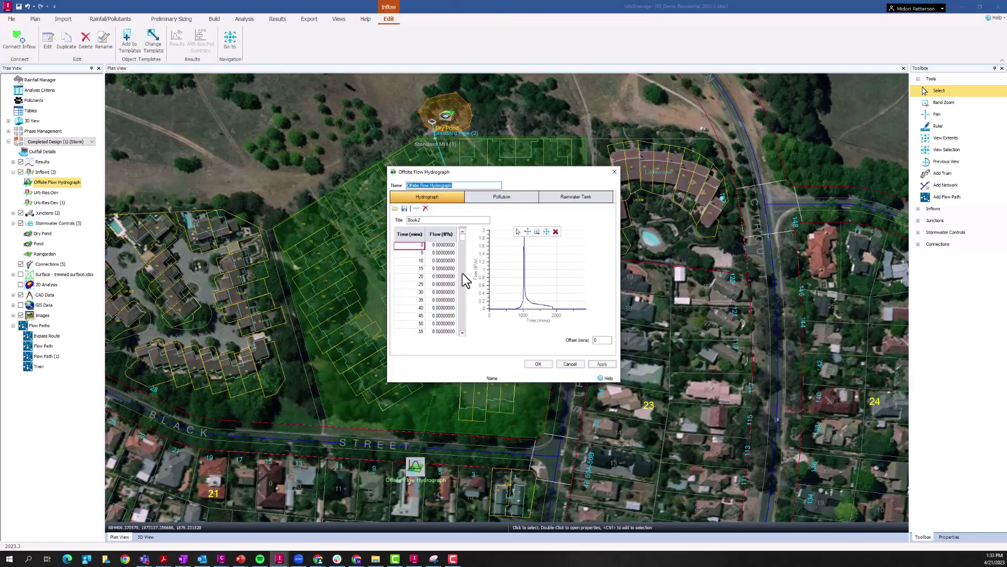
scroll(450, 289, down, 20)
scroll(448, 300, down, 18)
click(439, 276)
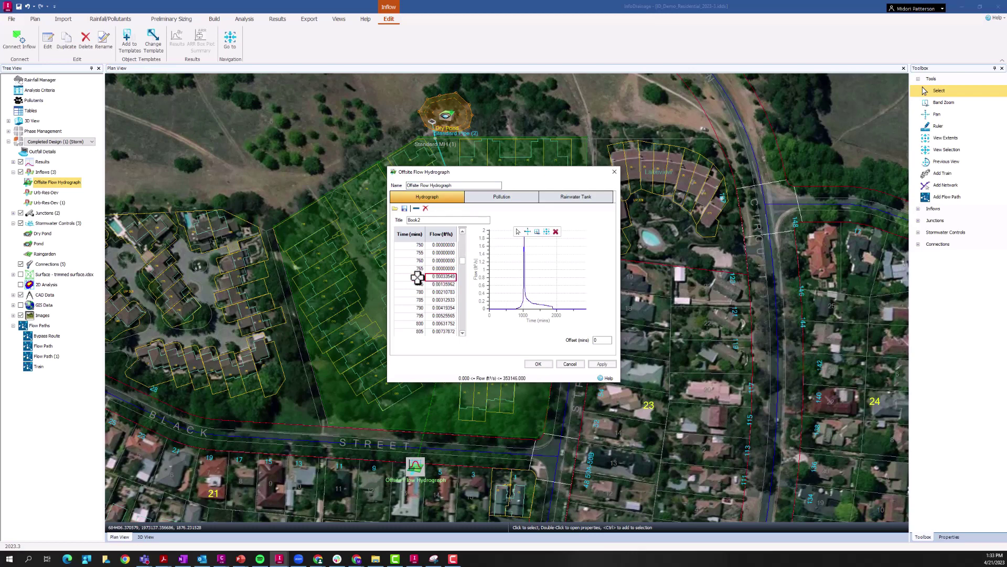
drag(472, 172, 594, 143)
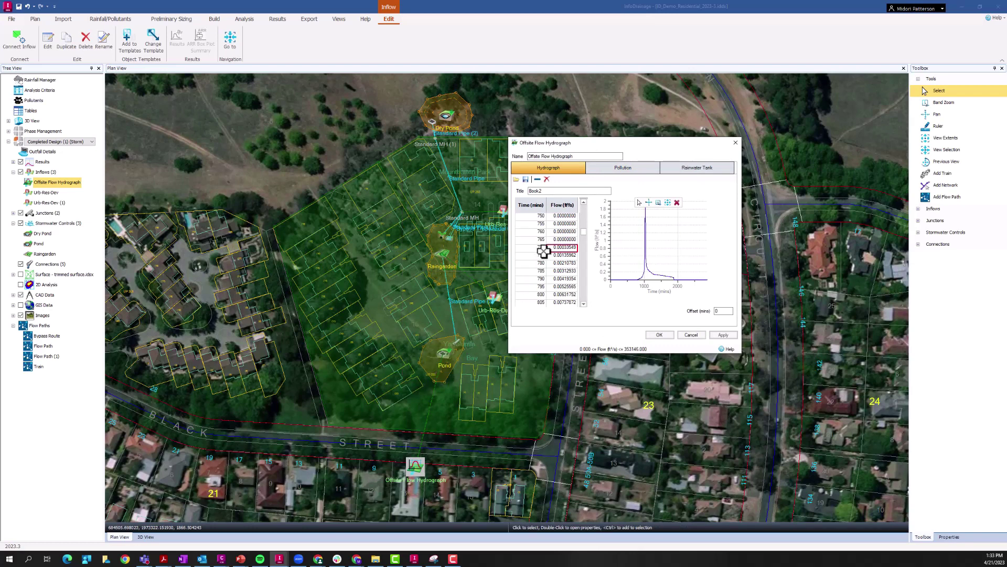
click(498, 305)
click(497, 306)
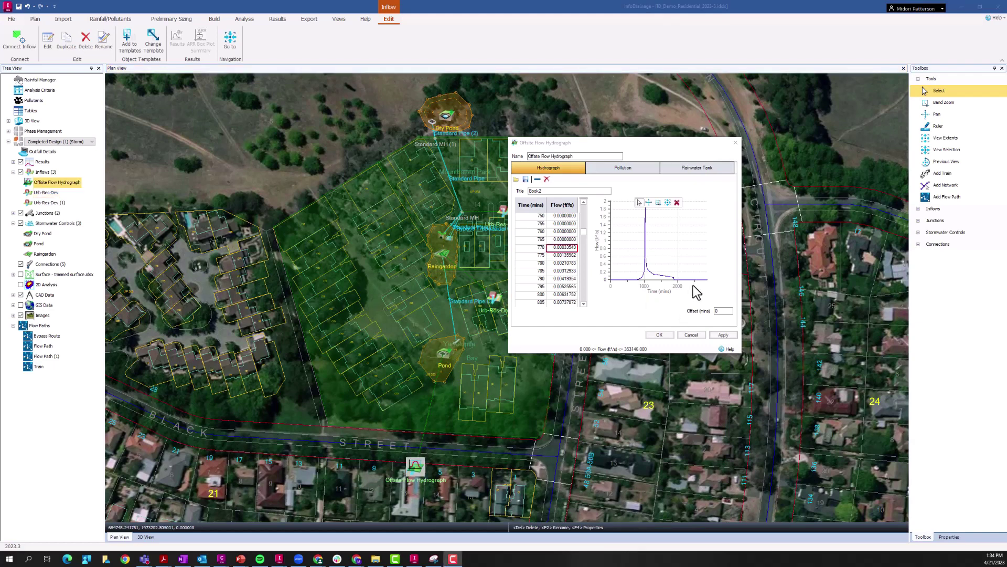
click(692, 335)
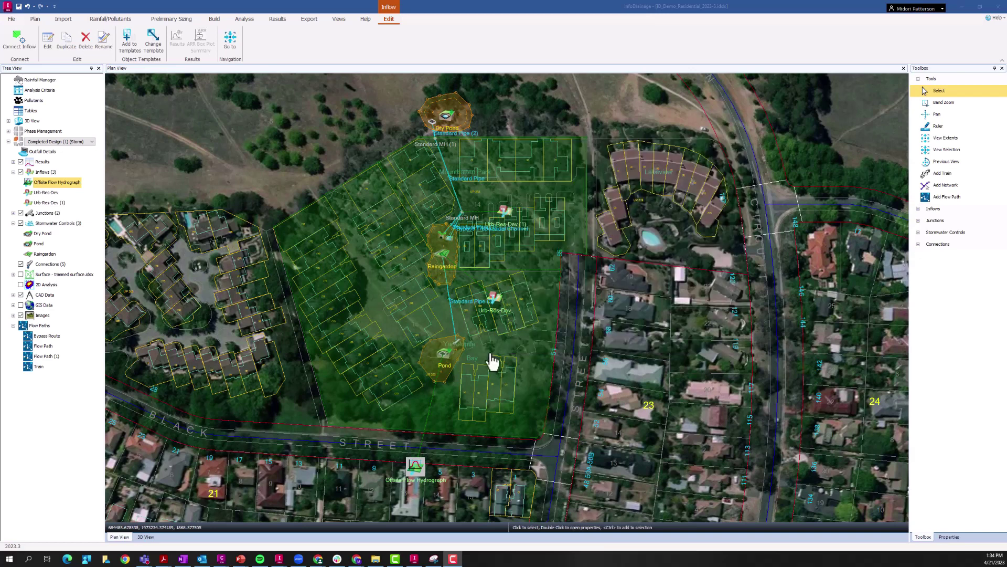
Open the Pond's properties dialog.
click(445, 353)
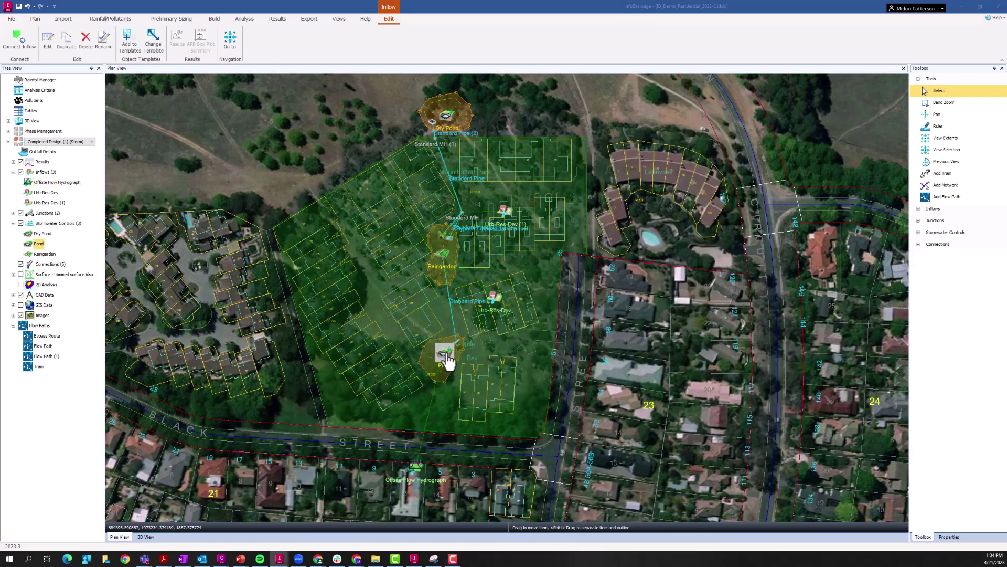
double_click(448, 355)
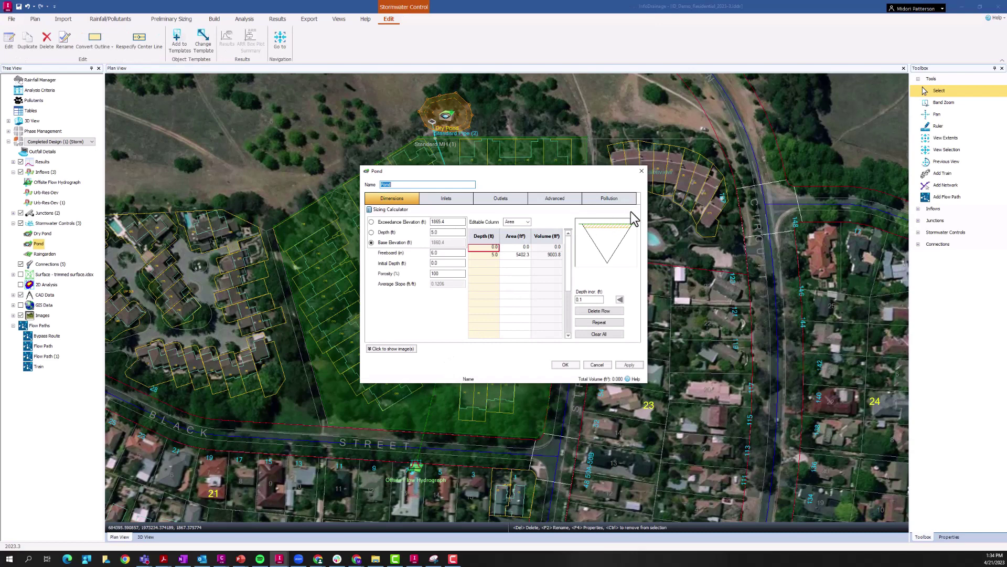
drag(544, 172, 541, 165)
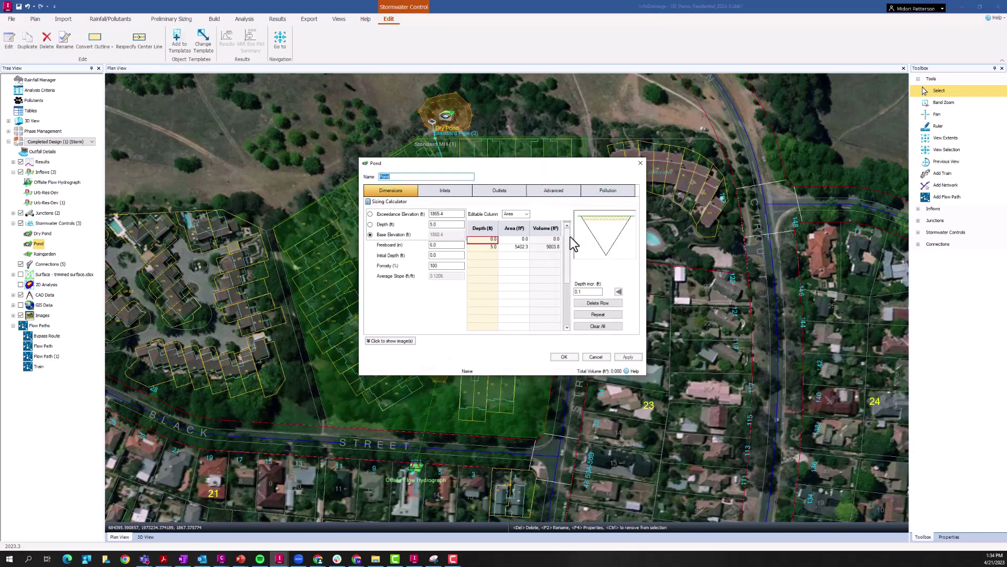
Resize the Pond with Side Slope and Maintain Top Area to 13505.338 ft³, then confirm.
click(515, 214)
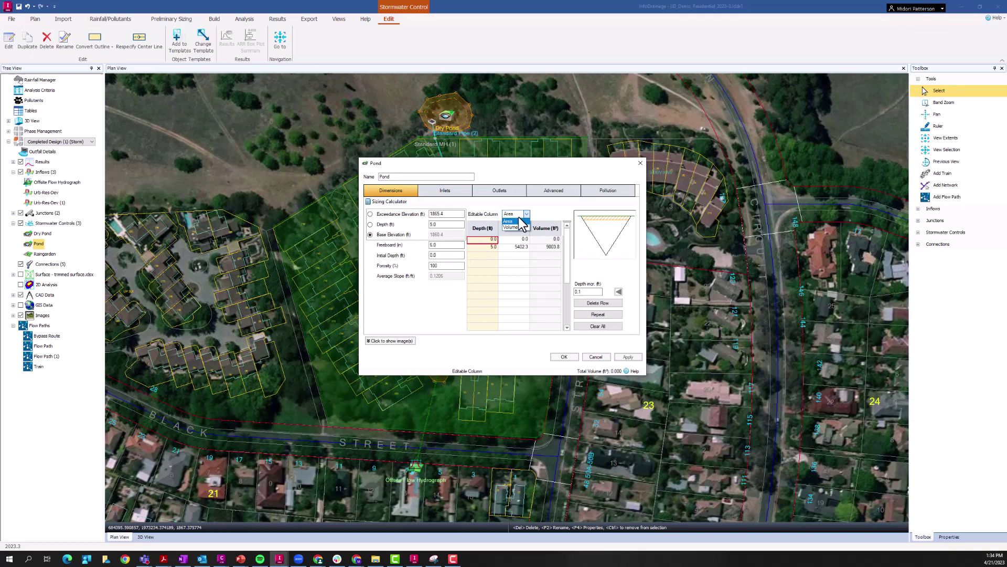
click(402, 202)
click(509, 262)
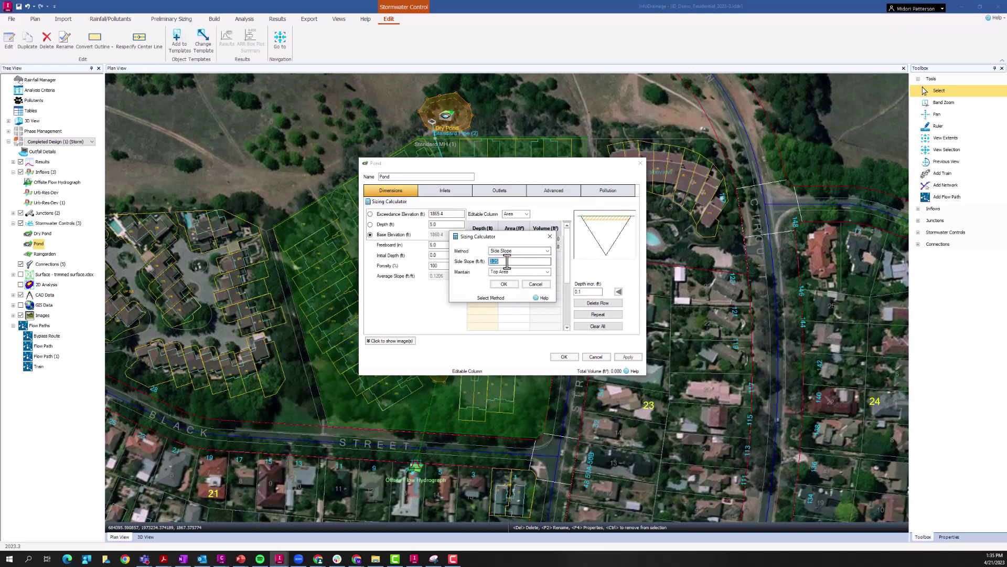
click(503, 284)
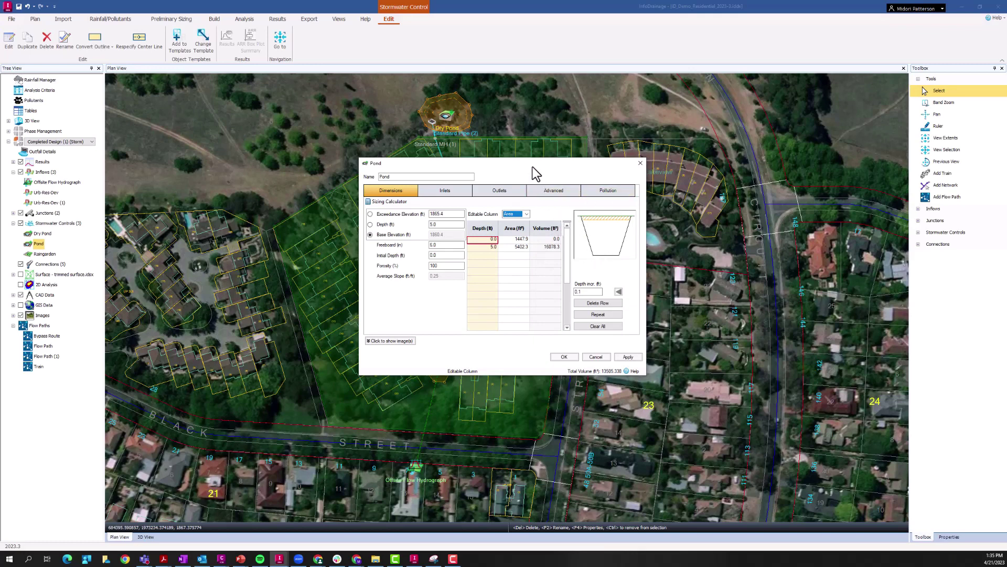
click(565, 357)
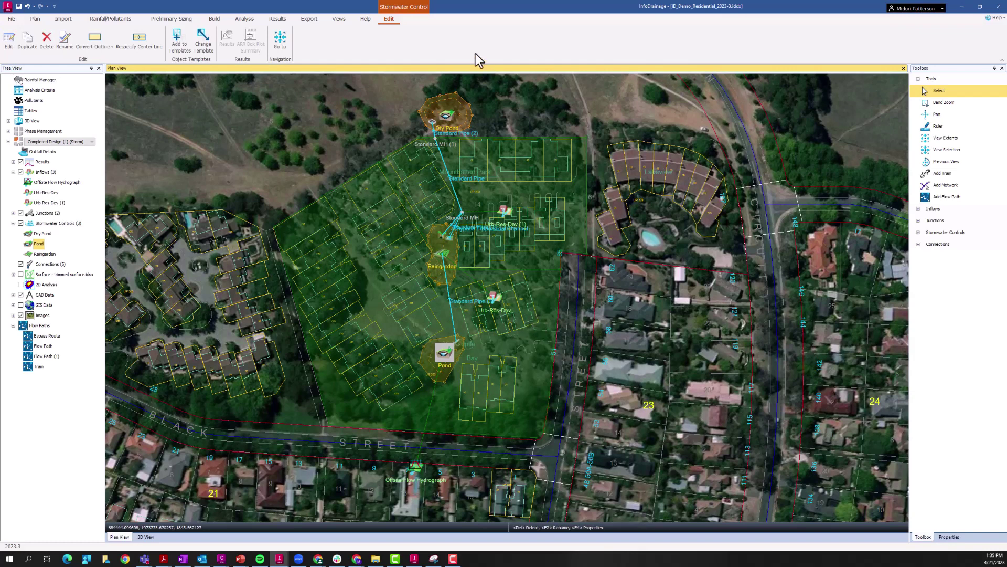
click(243, 21)
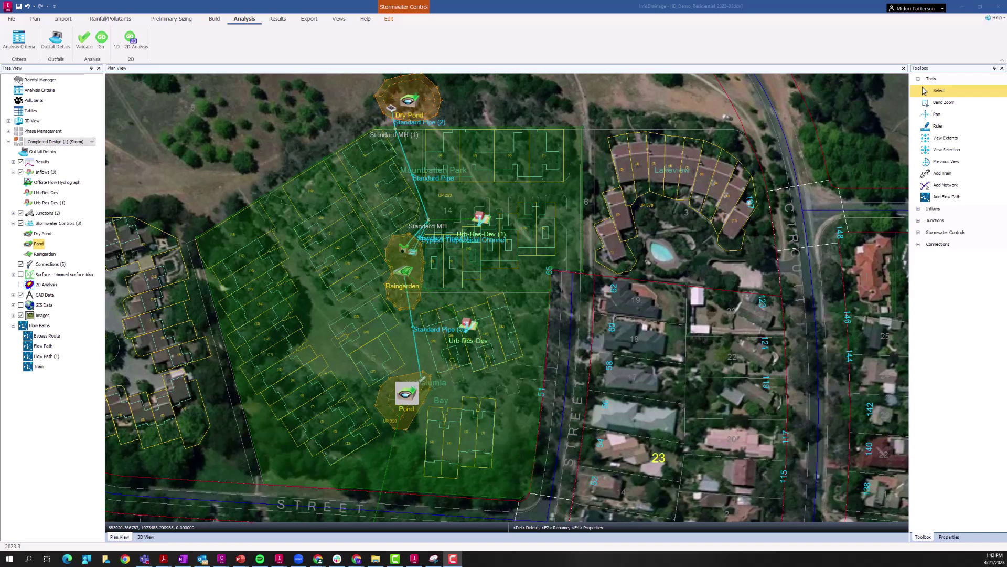
Run the analysis and confirm Raingarden, Dry Pond and Pond all show OK in the Stormwater Controls Summary.
click(103, 42)
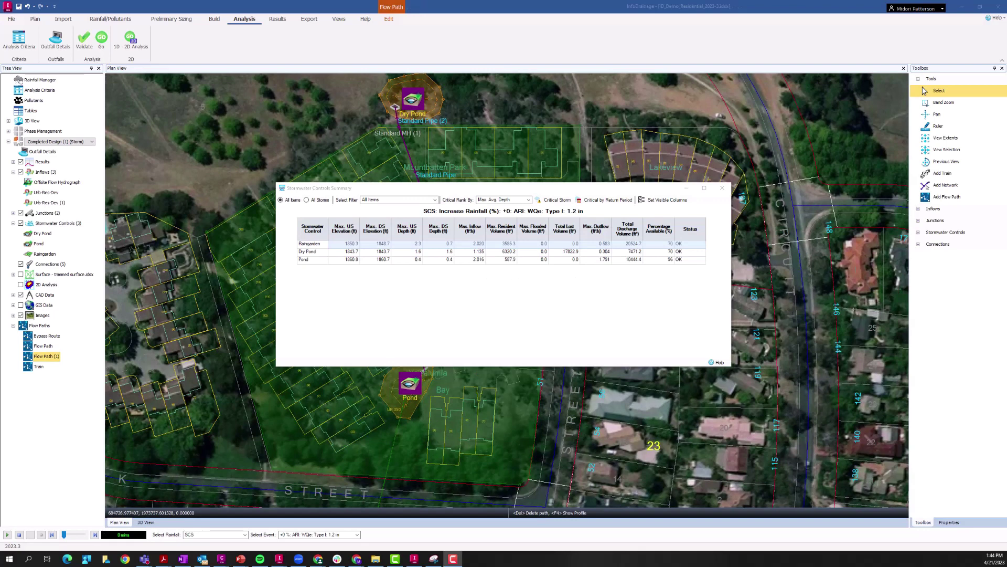
click(318, 195)
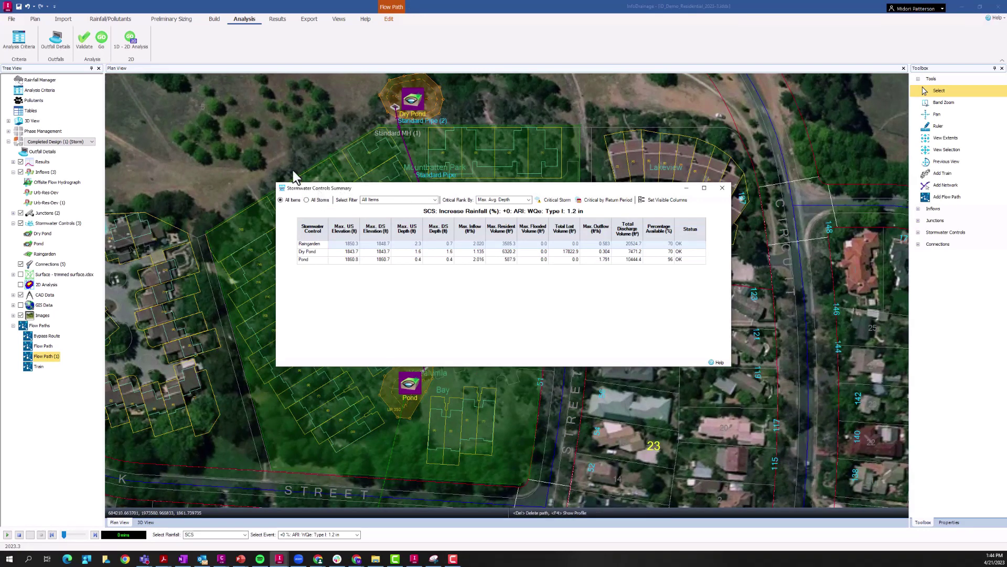
click(723, 190)
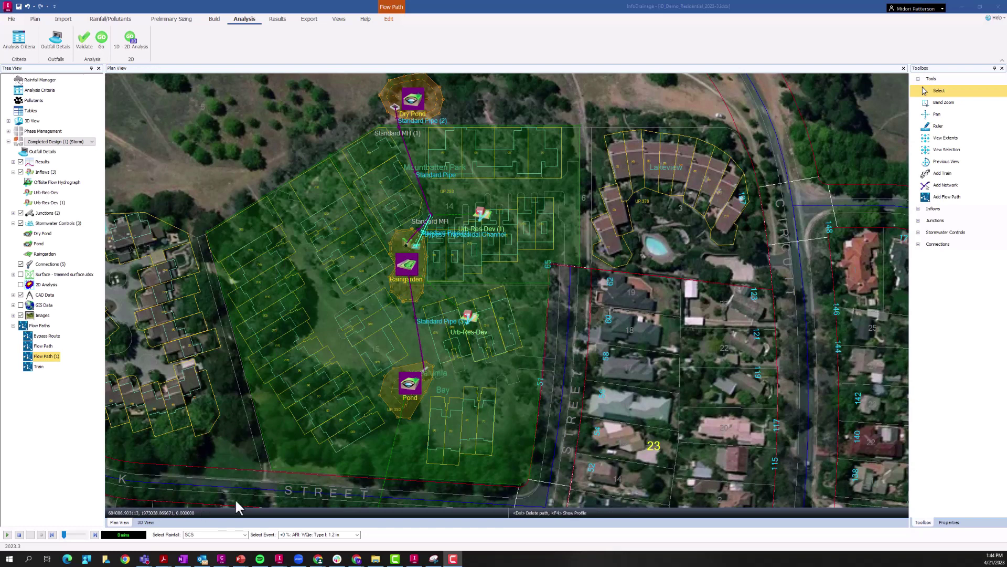
Select the 100-year 12.0 in storm event and show Flow Path (1)'s profile.
right_click(52, 362)
click(66, 359)
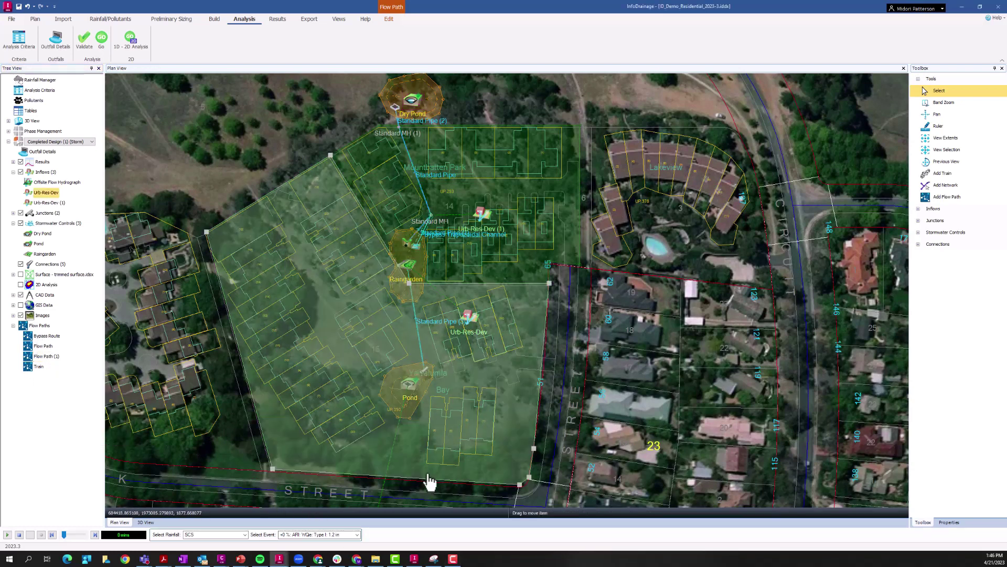
click(634, 420)
click(324, 534)
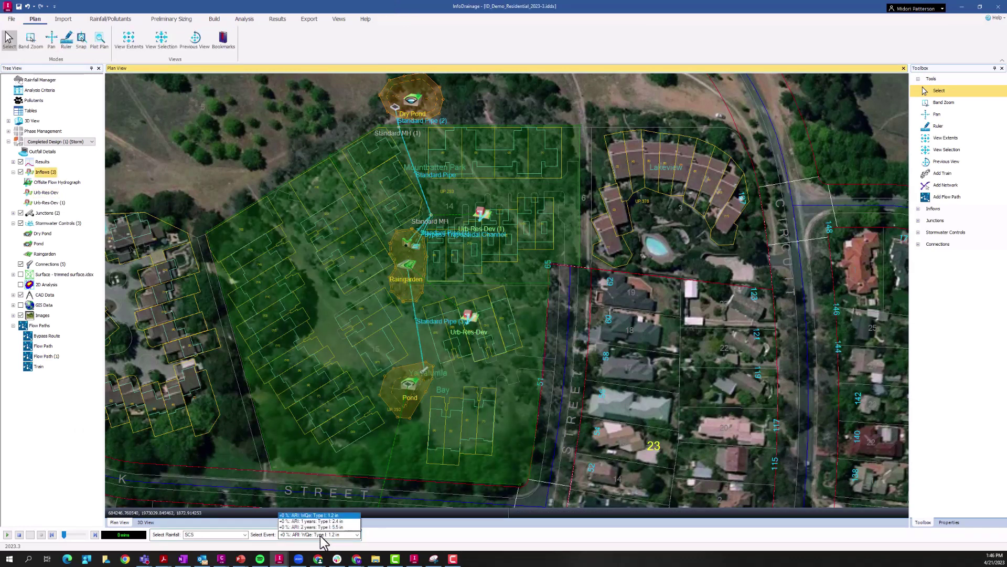
click(325, 530)
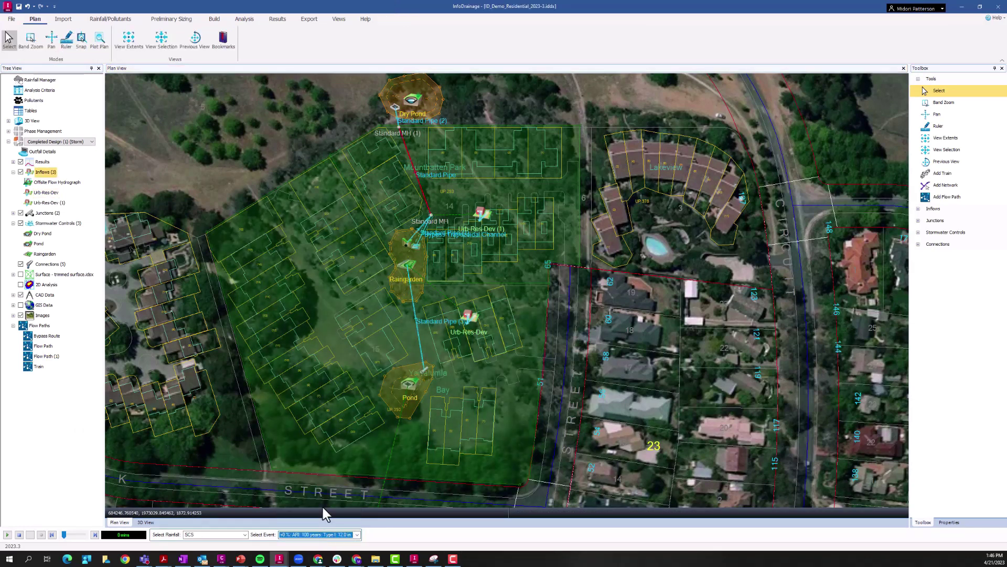
right_click(52, 357)
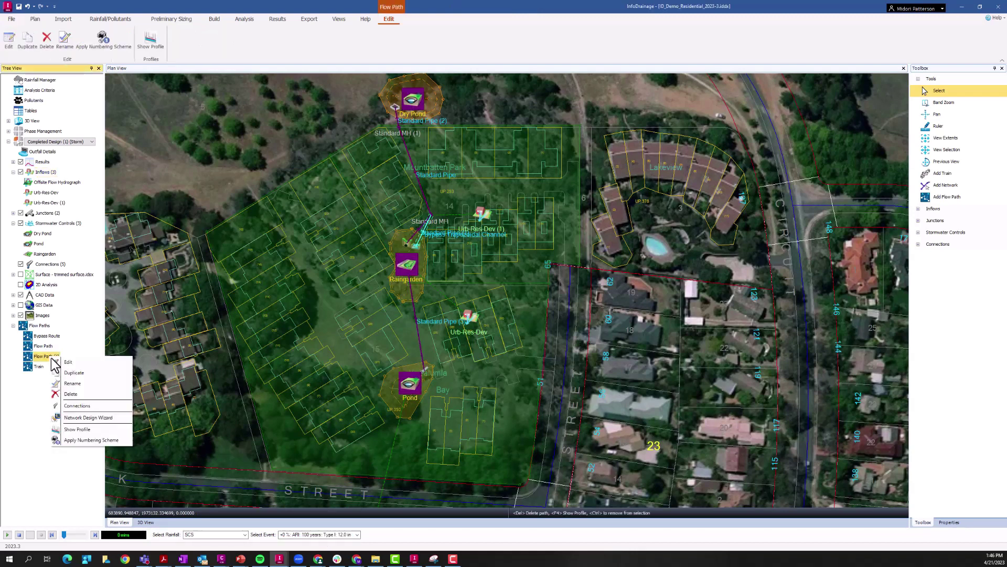
click(78, 429)
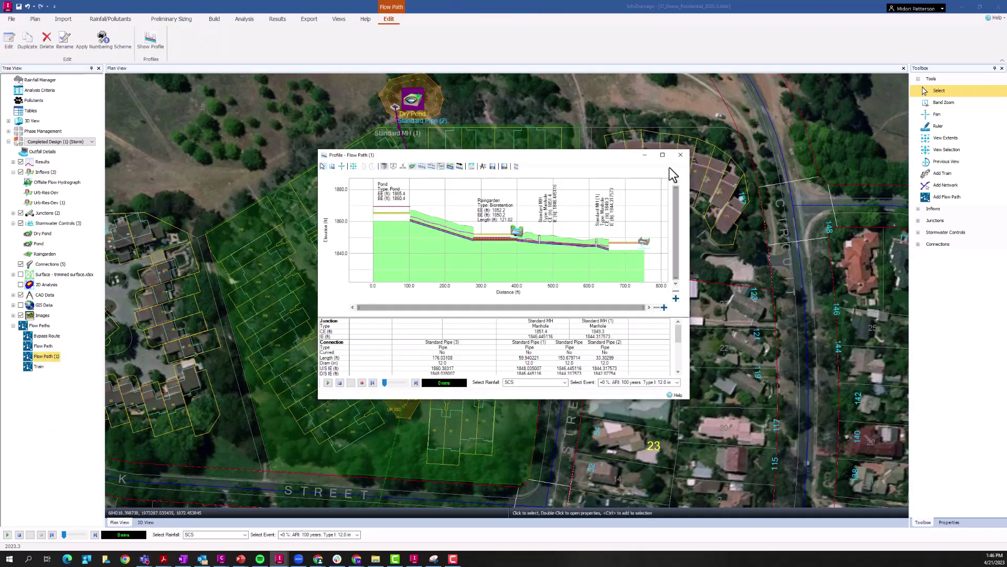
Maximize the Flow Path (1) profile, play the water-level animation and pause it at 605 mins.
click(662, 155)
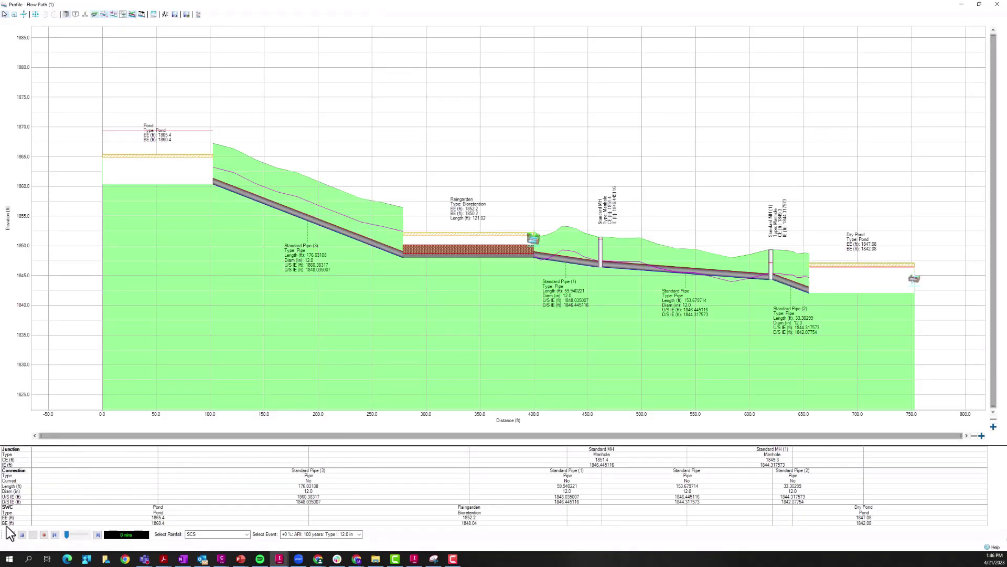
click(10, 534)
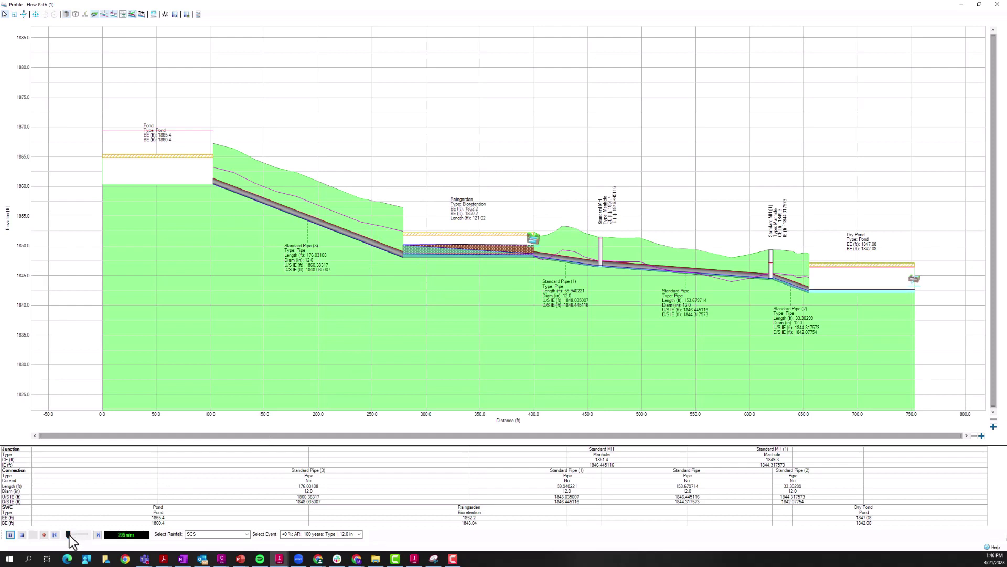
drag(69, 535, 71, 535)
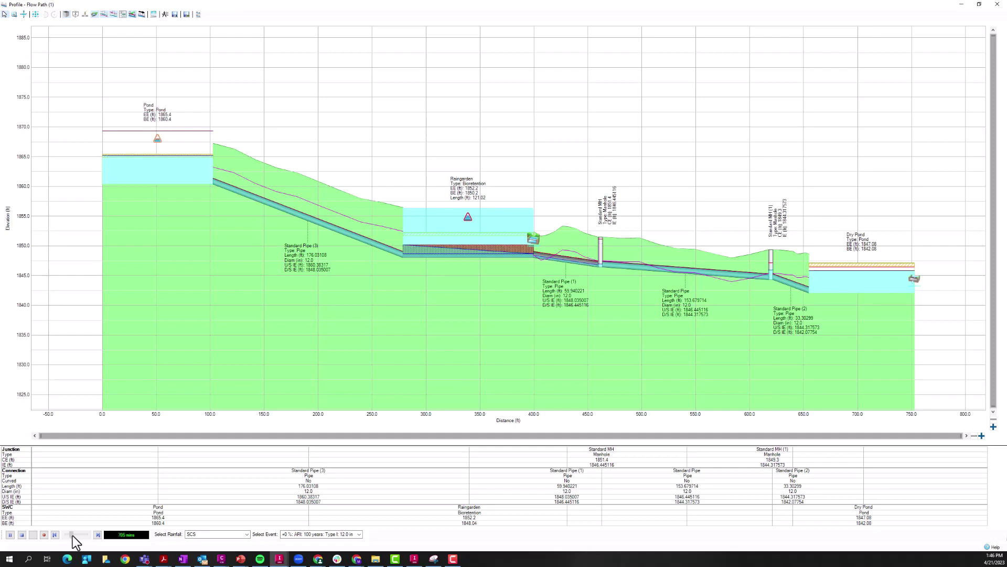
click(72, 535)
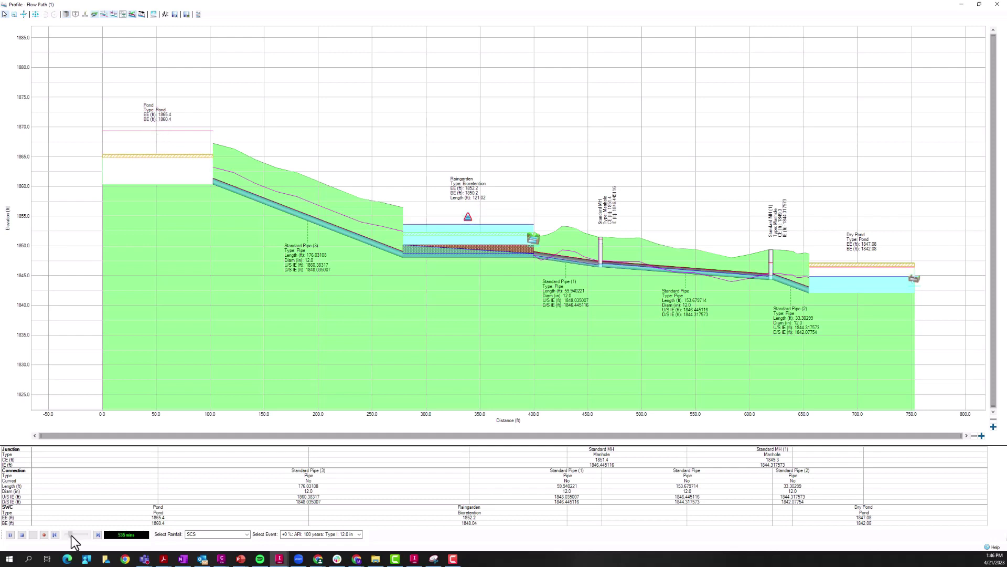
click(10, 536)
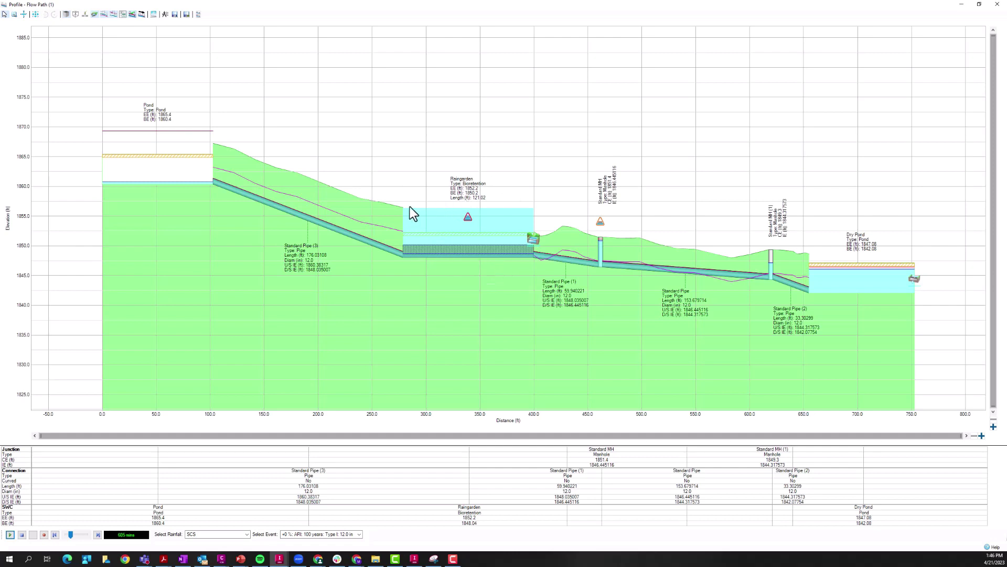
mouse_move(435, 254)
mouse_move(381, 252)
mouse_move(344, 242)
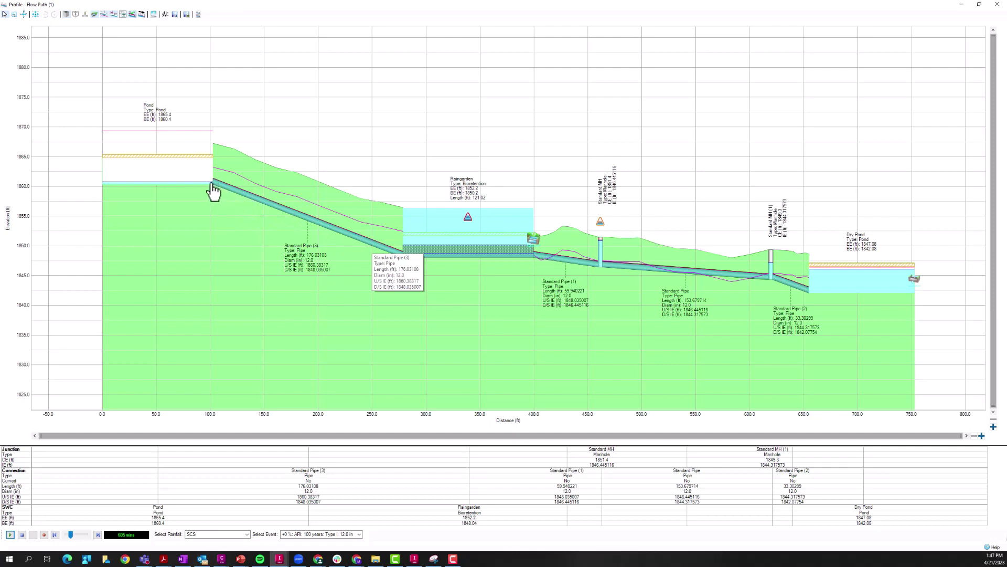
mouse_move(212, 191)
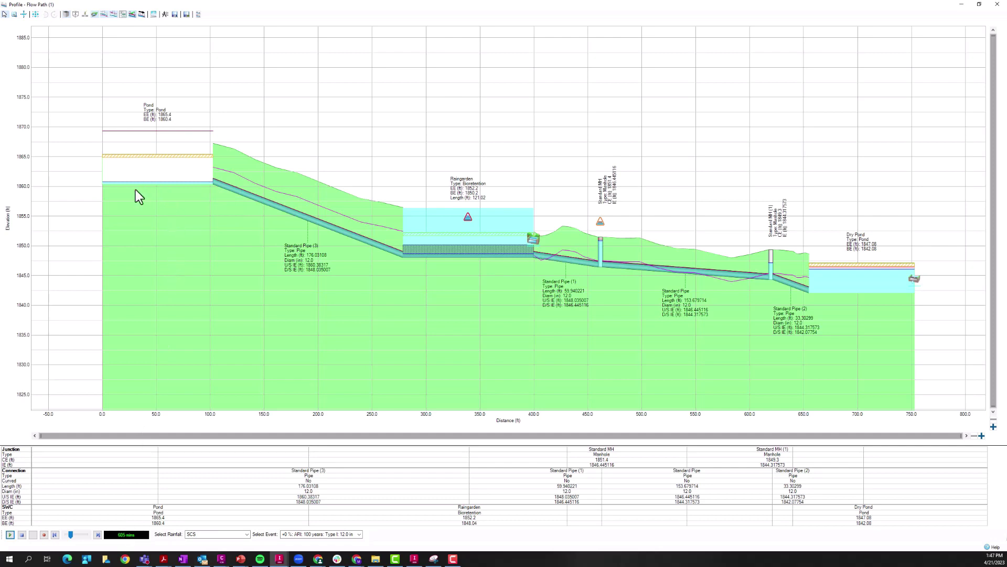
mouse_move(165, 185)
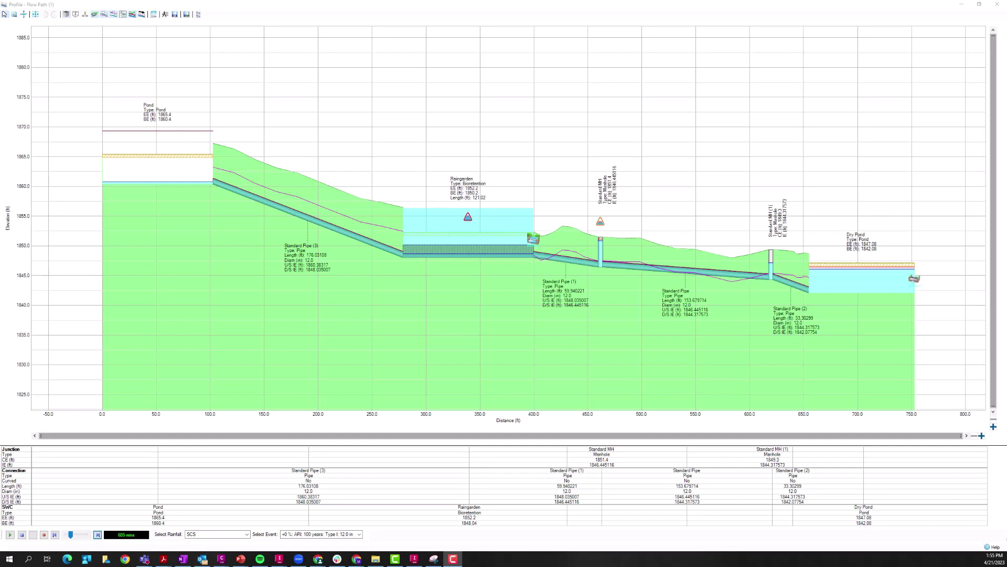
click(176, 185)
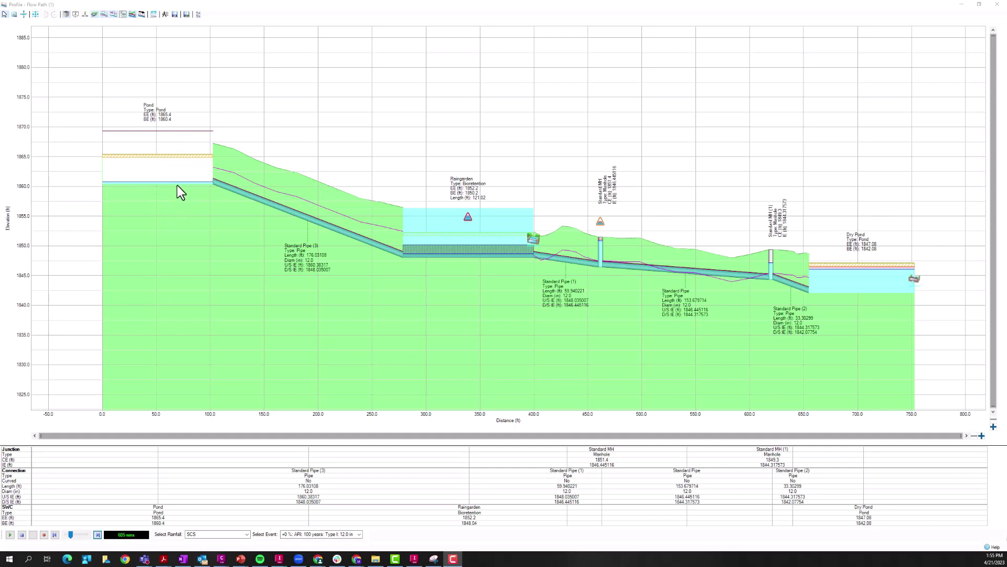